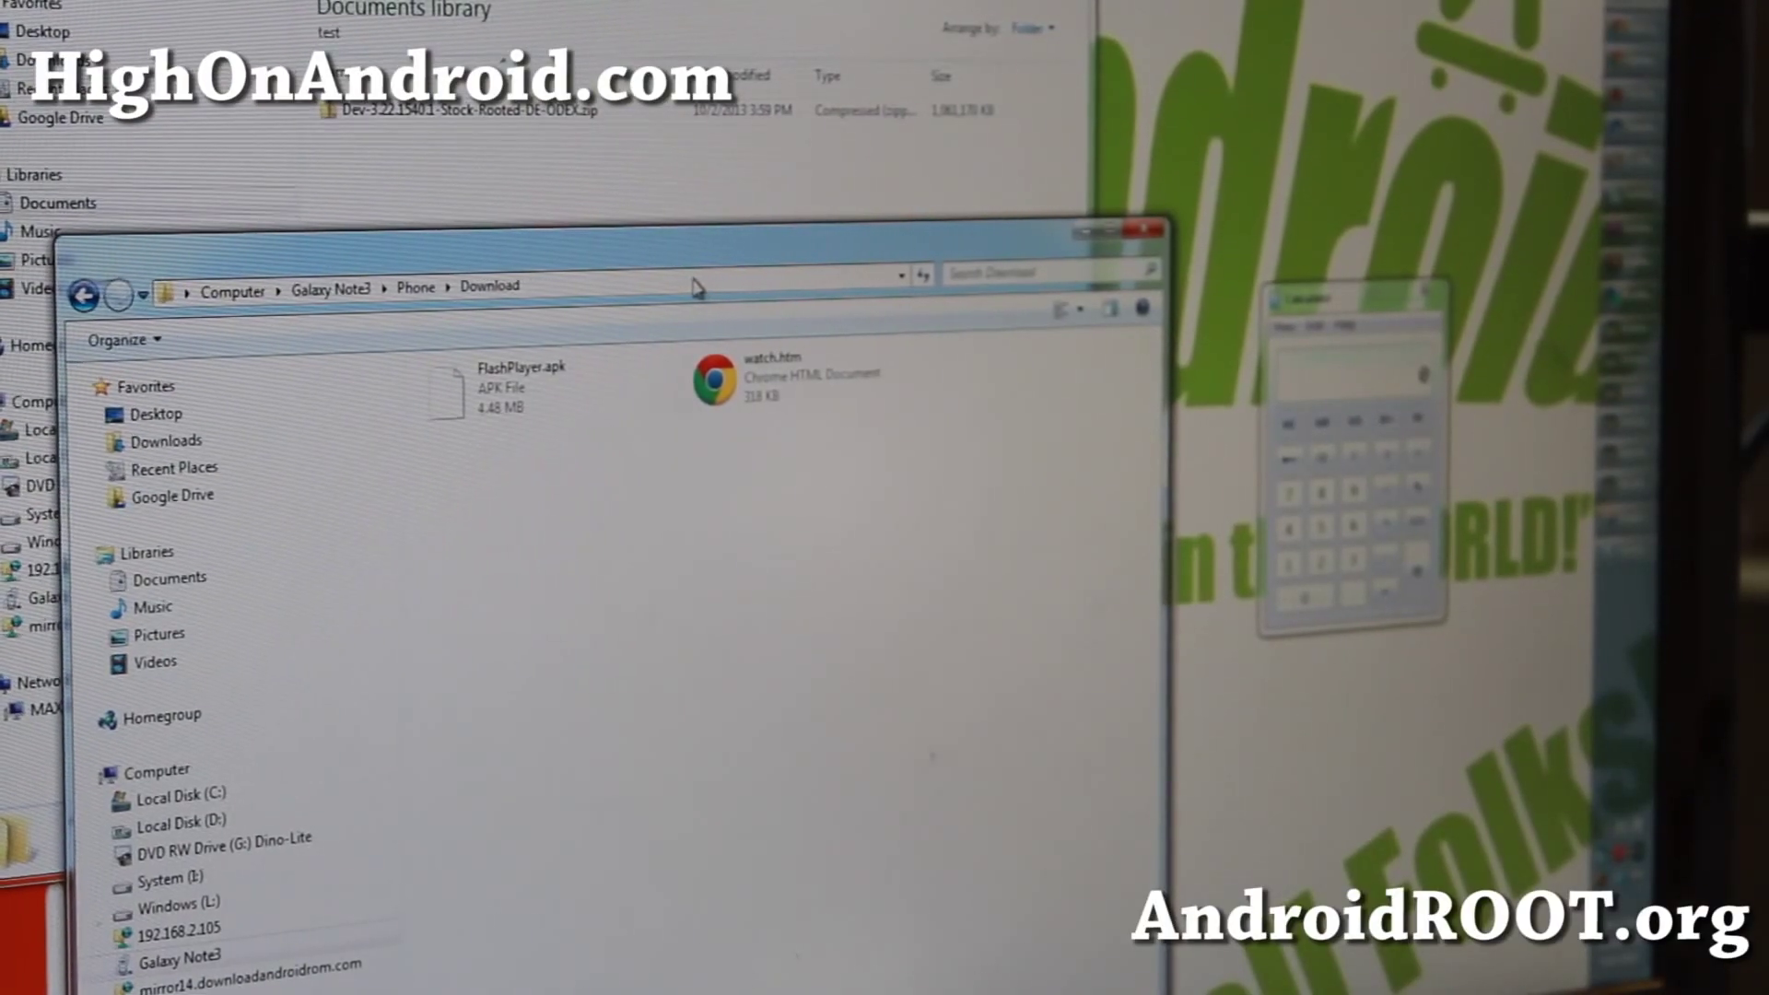
Copy Dev-3.22.1540.1-Stock-Rooted-DE-ODEX.zip from Documents into the phone's Download folder, then centre Calculator.
click(558, 189)
click(442, 115)
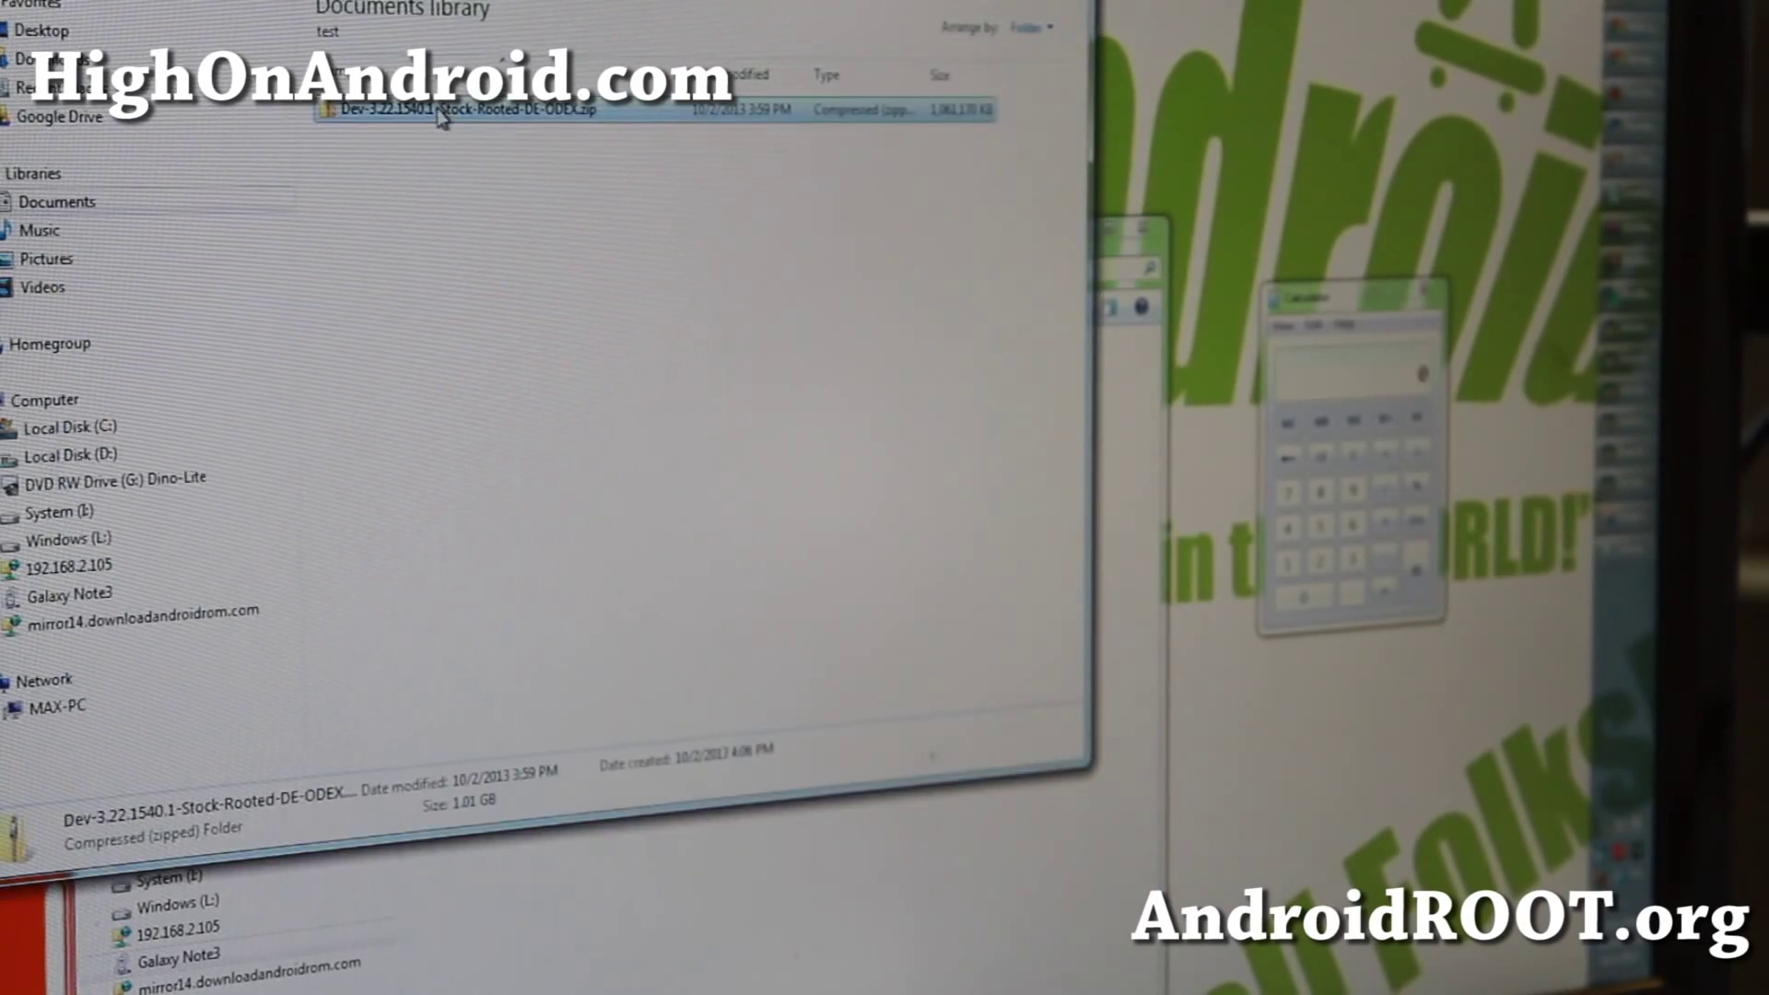
click(847, 840)
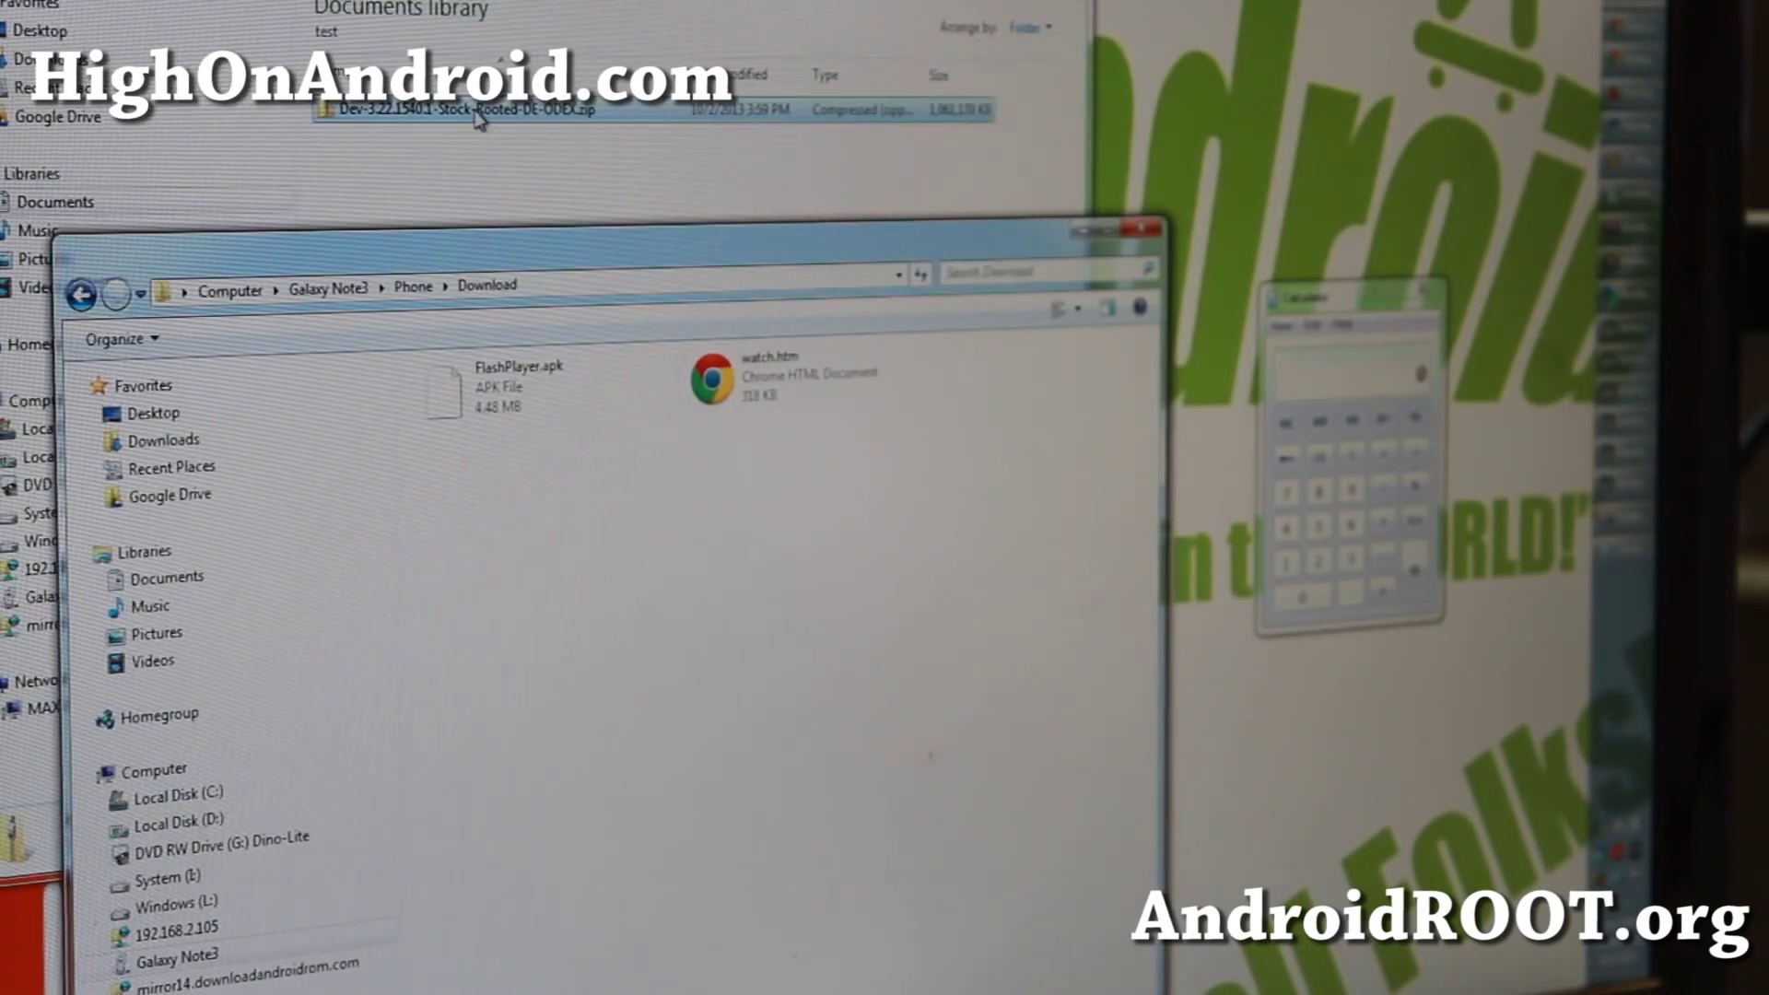
drag(477, 117, 737, 557)
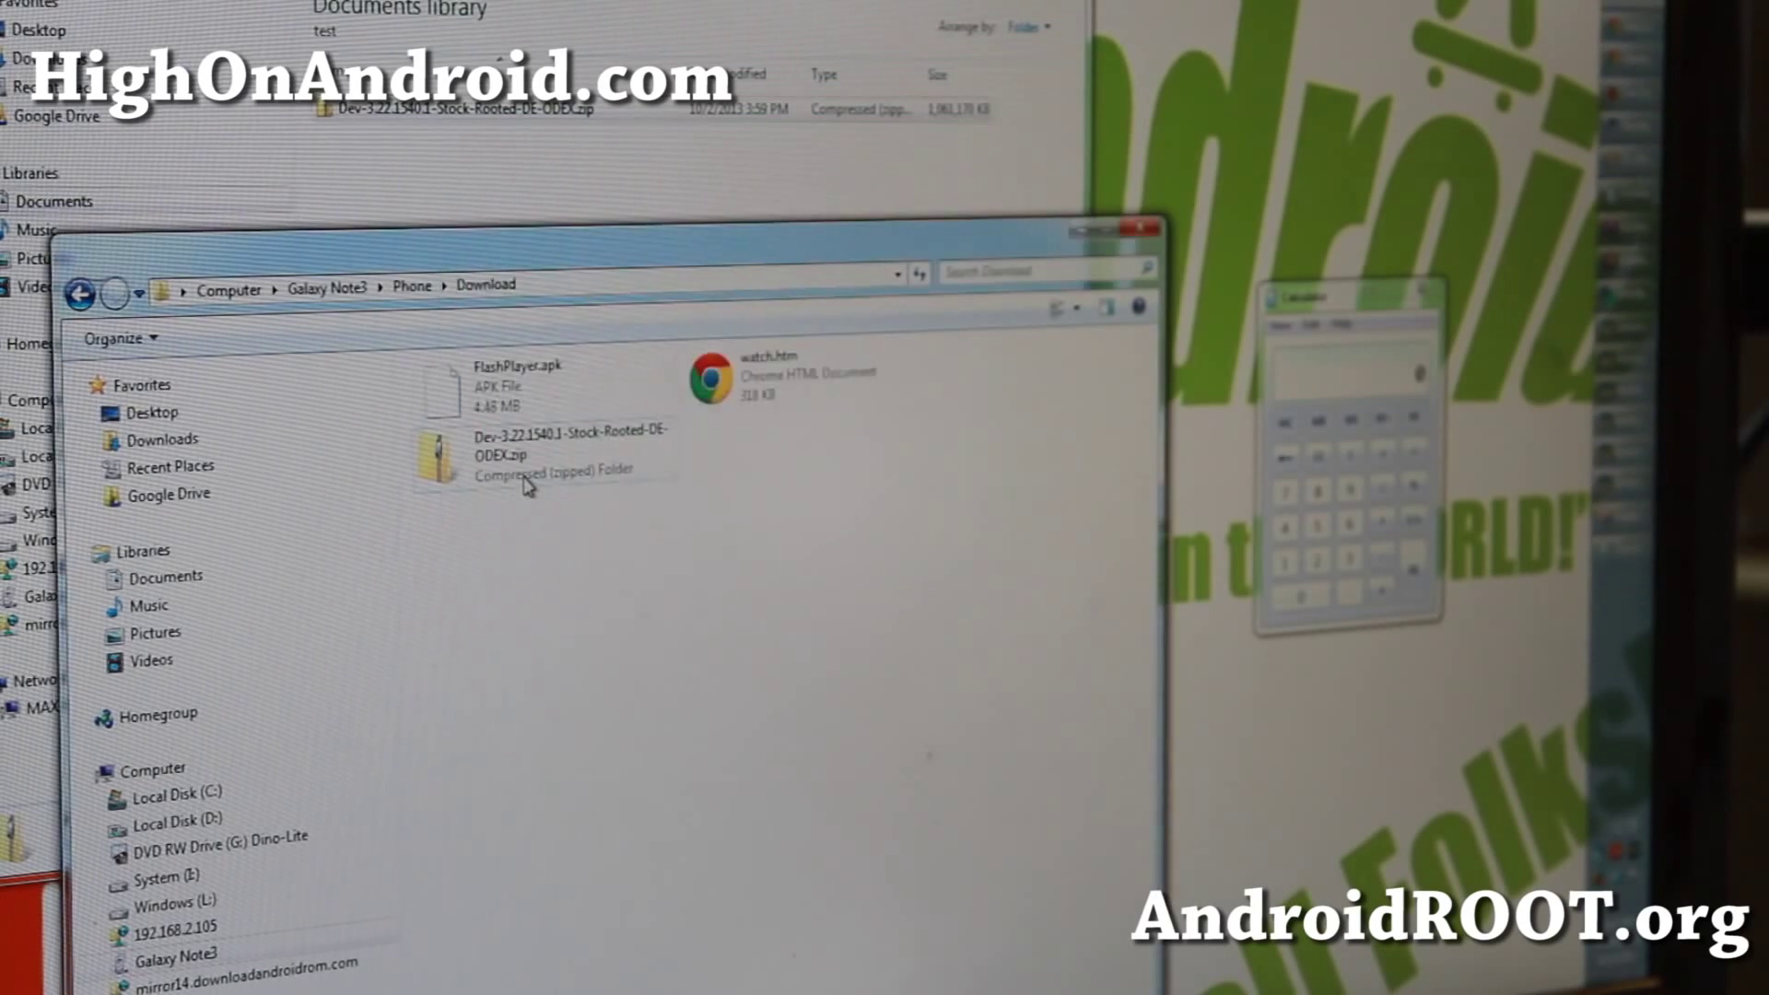
mouse_move(1327, 298)
mouse_down()
mouse_move(669, 263)
mouse_move(644, 305)
mouse_up()
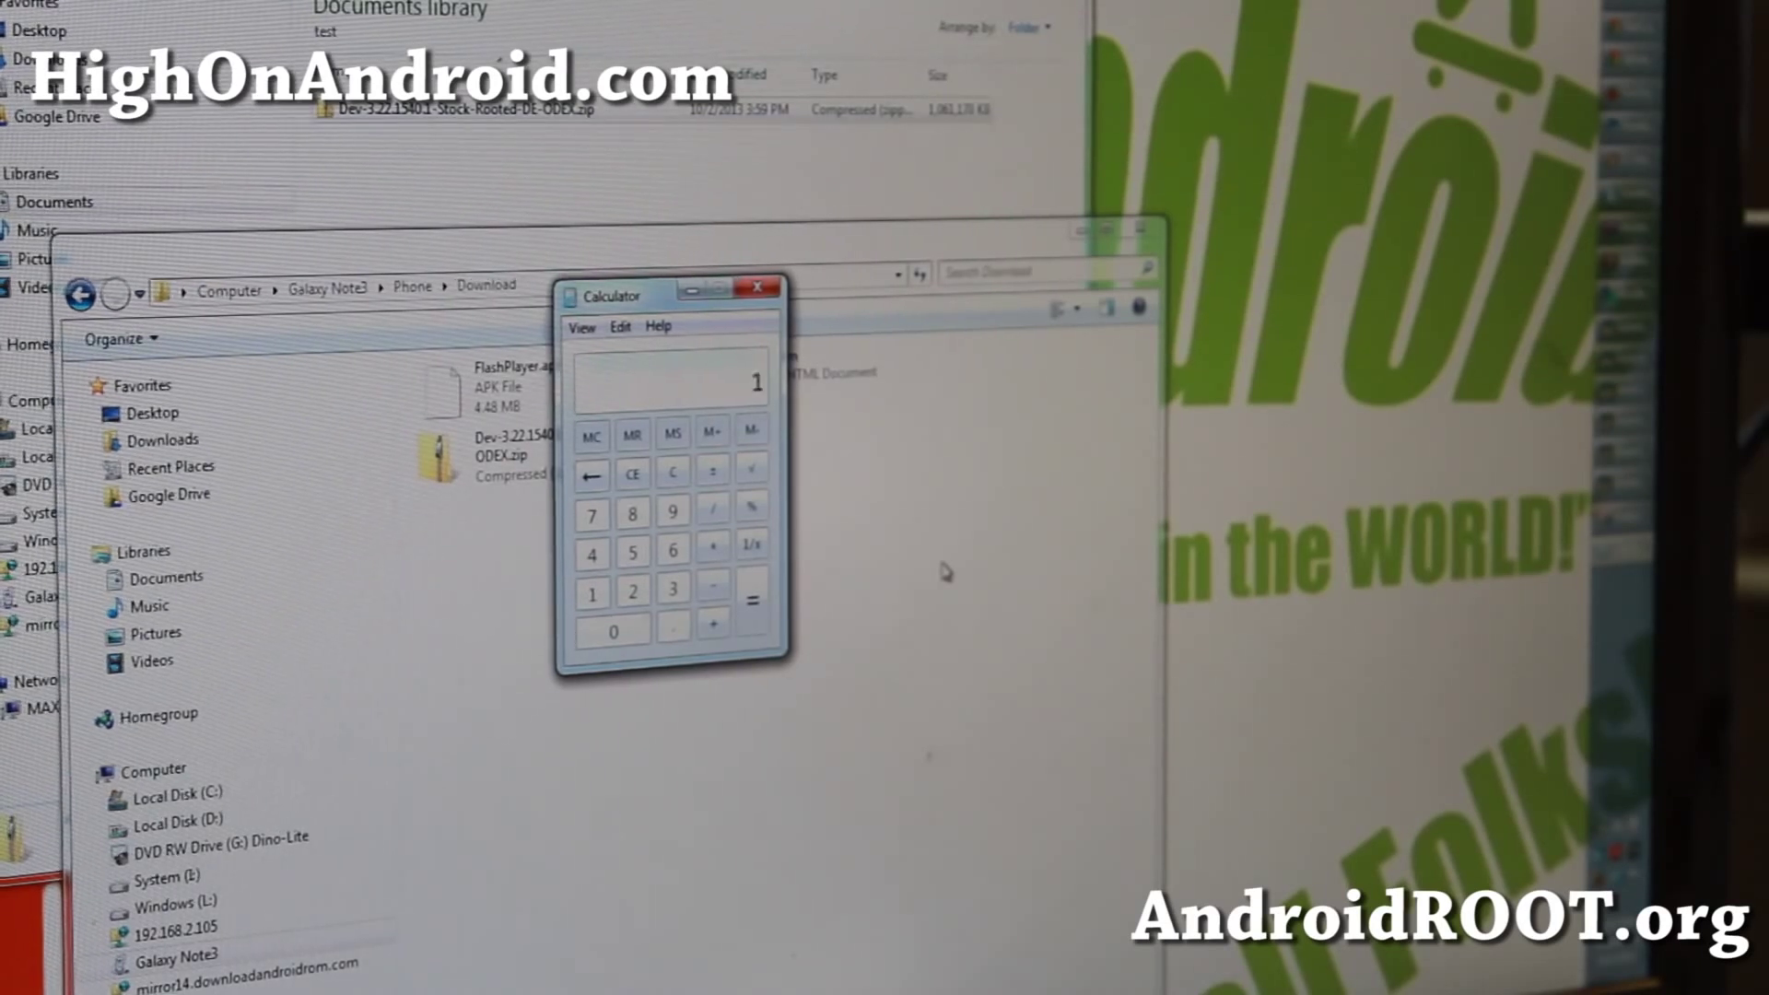
text(000)
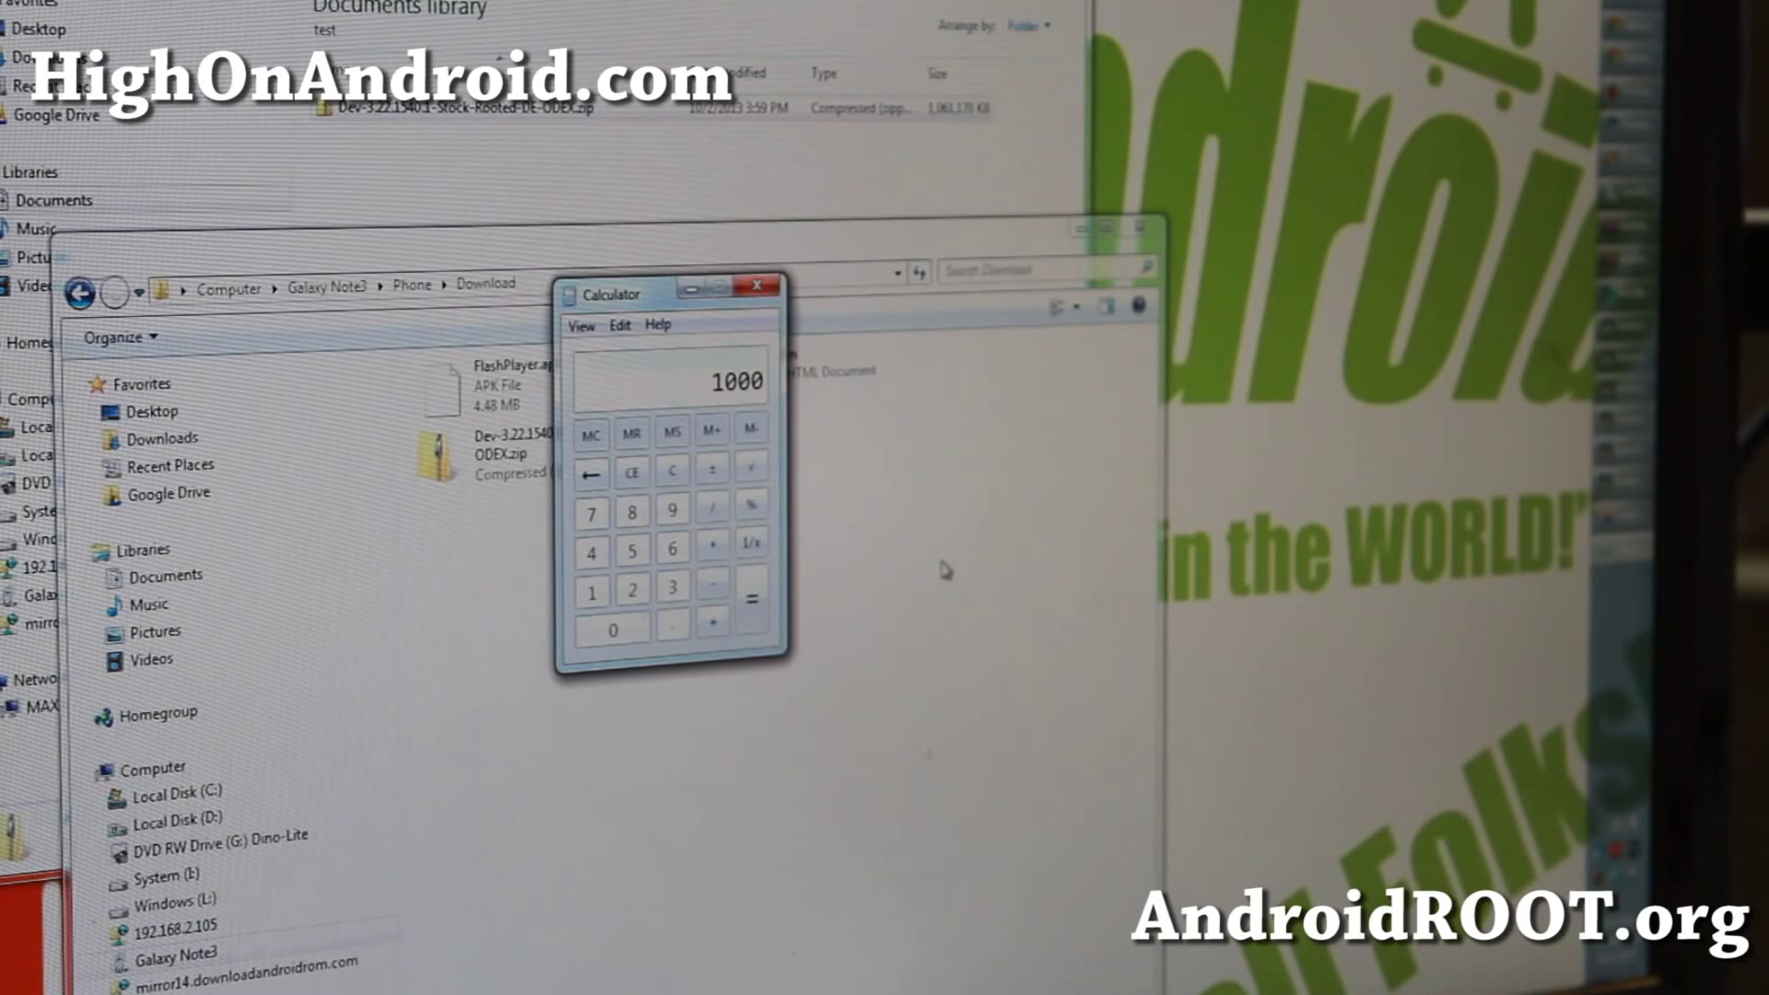
Divide 1000 by 15 in Calculator, giving 66.6666666666667.
key(slash)
text(15)
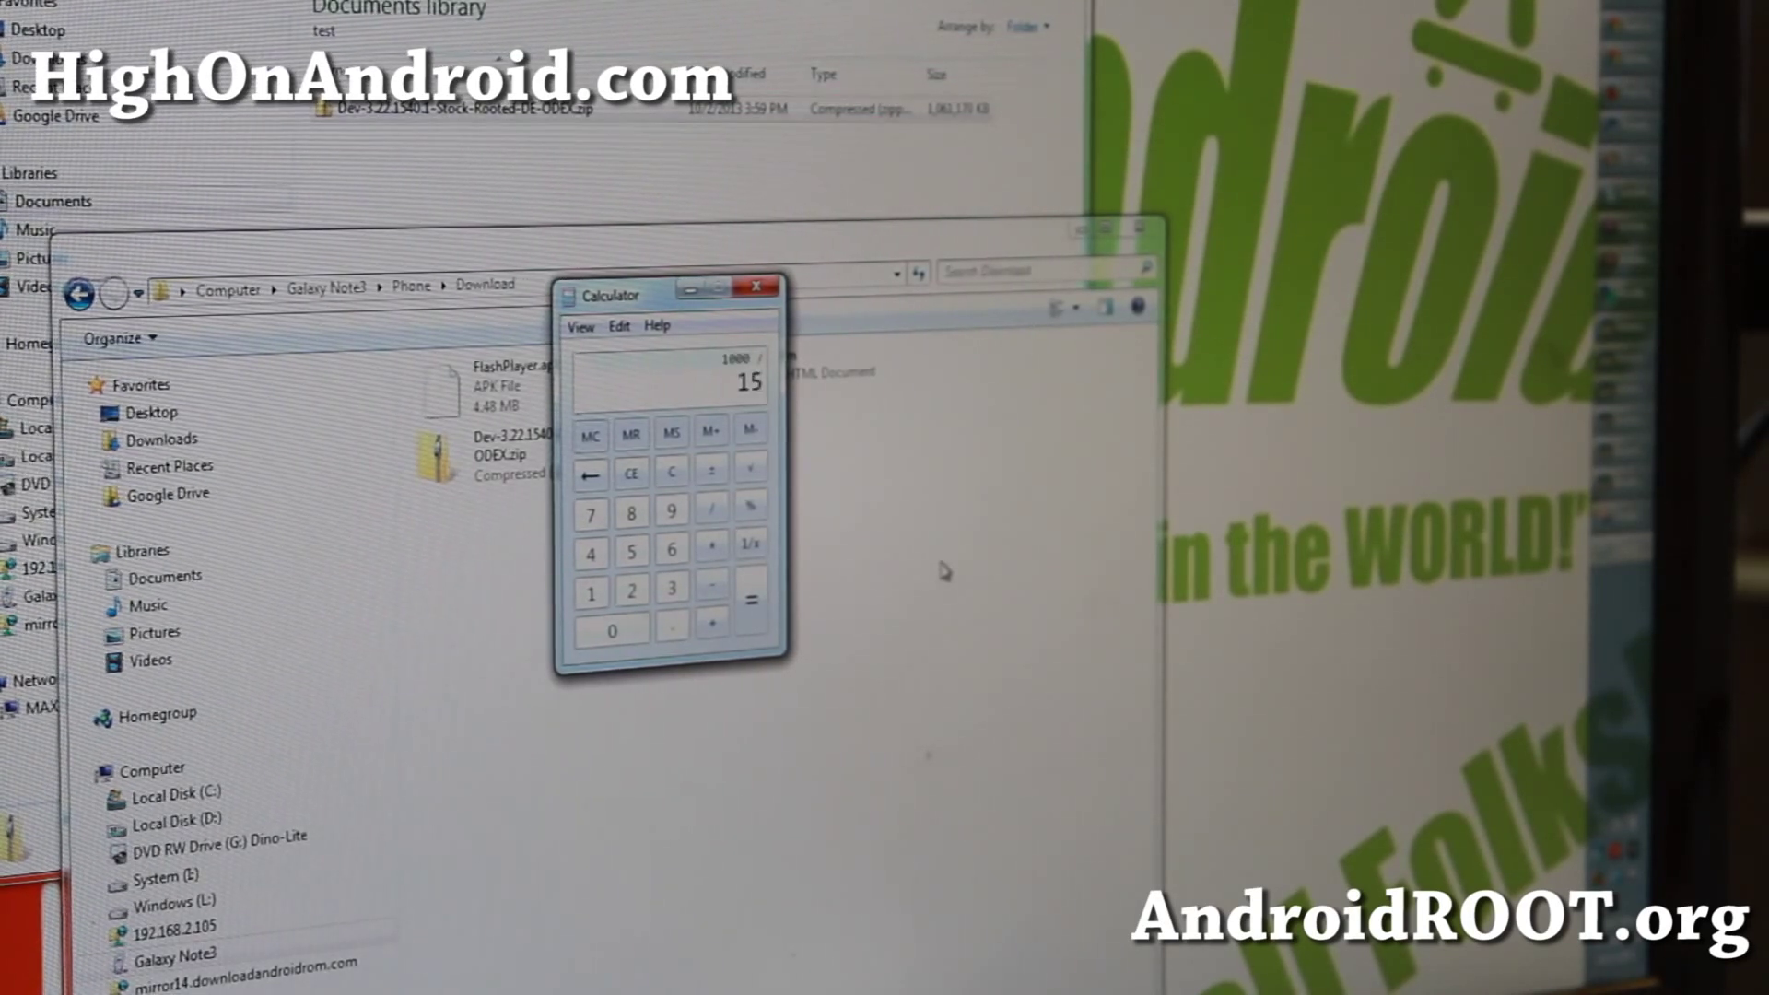
key(Return)
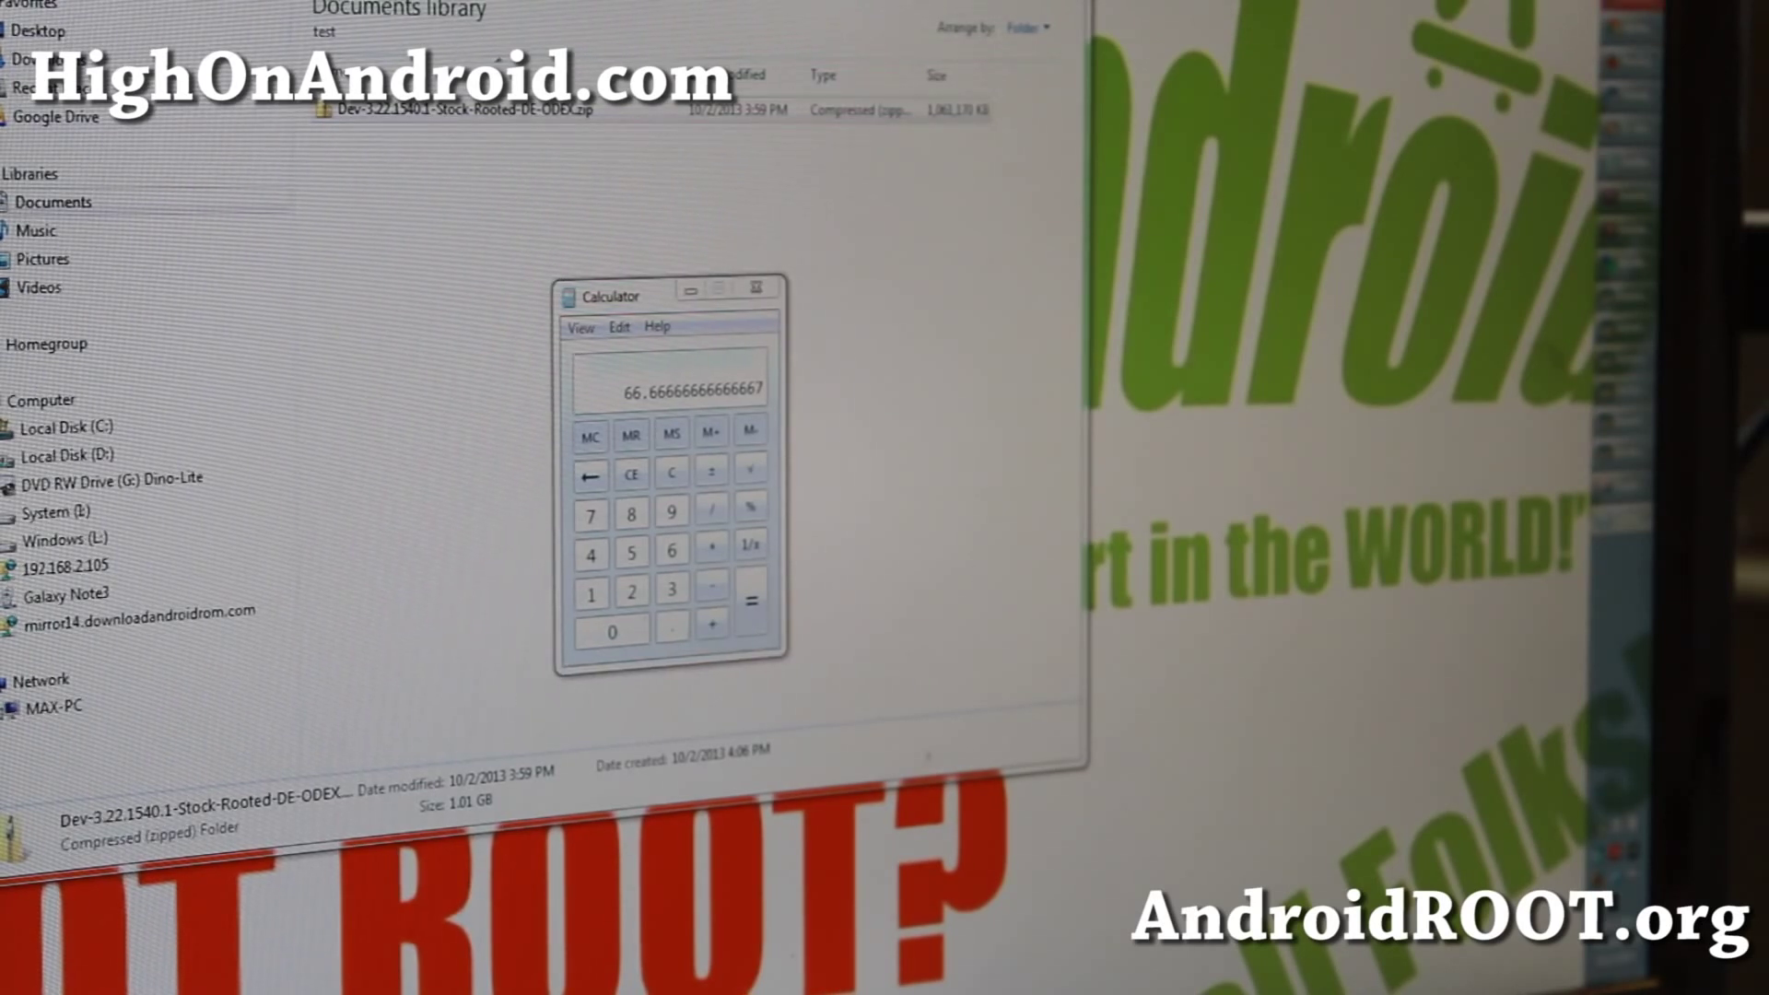
Open Galaxy Note3 > Phone > Download in a new window and copy the zip there again.
key(super+e)
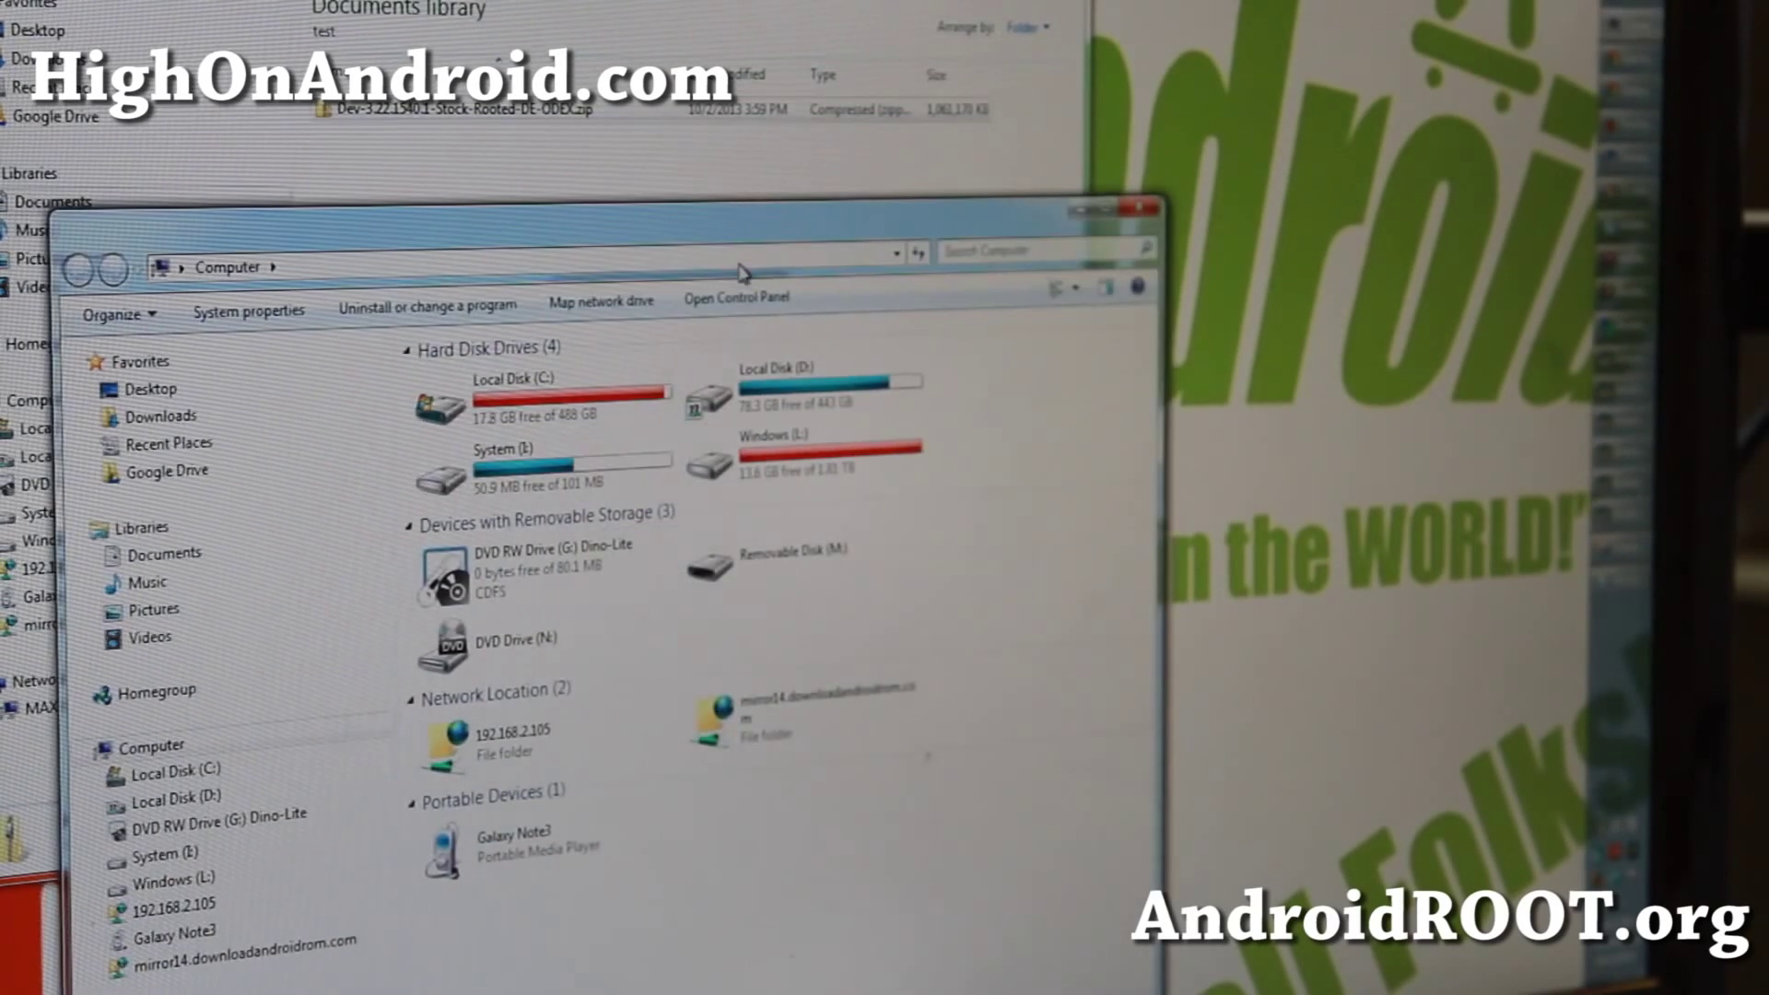
click(174, 935)
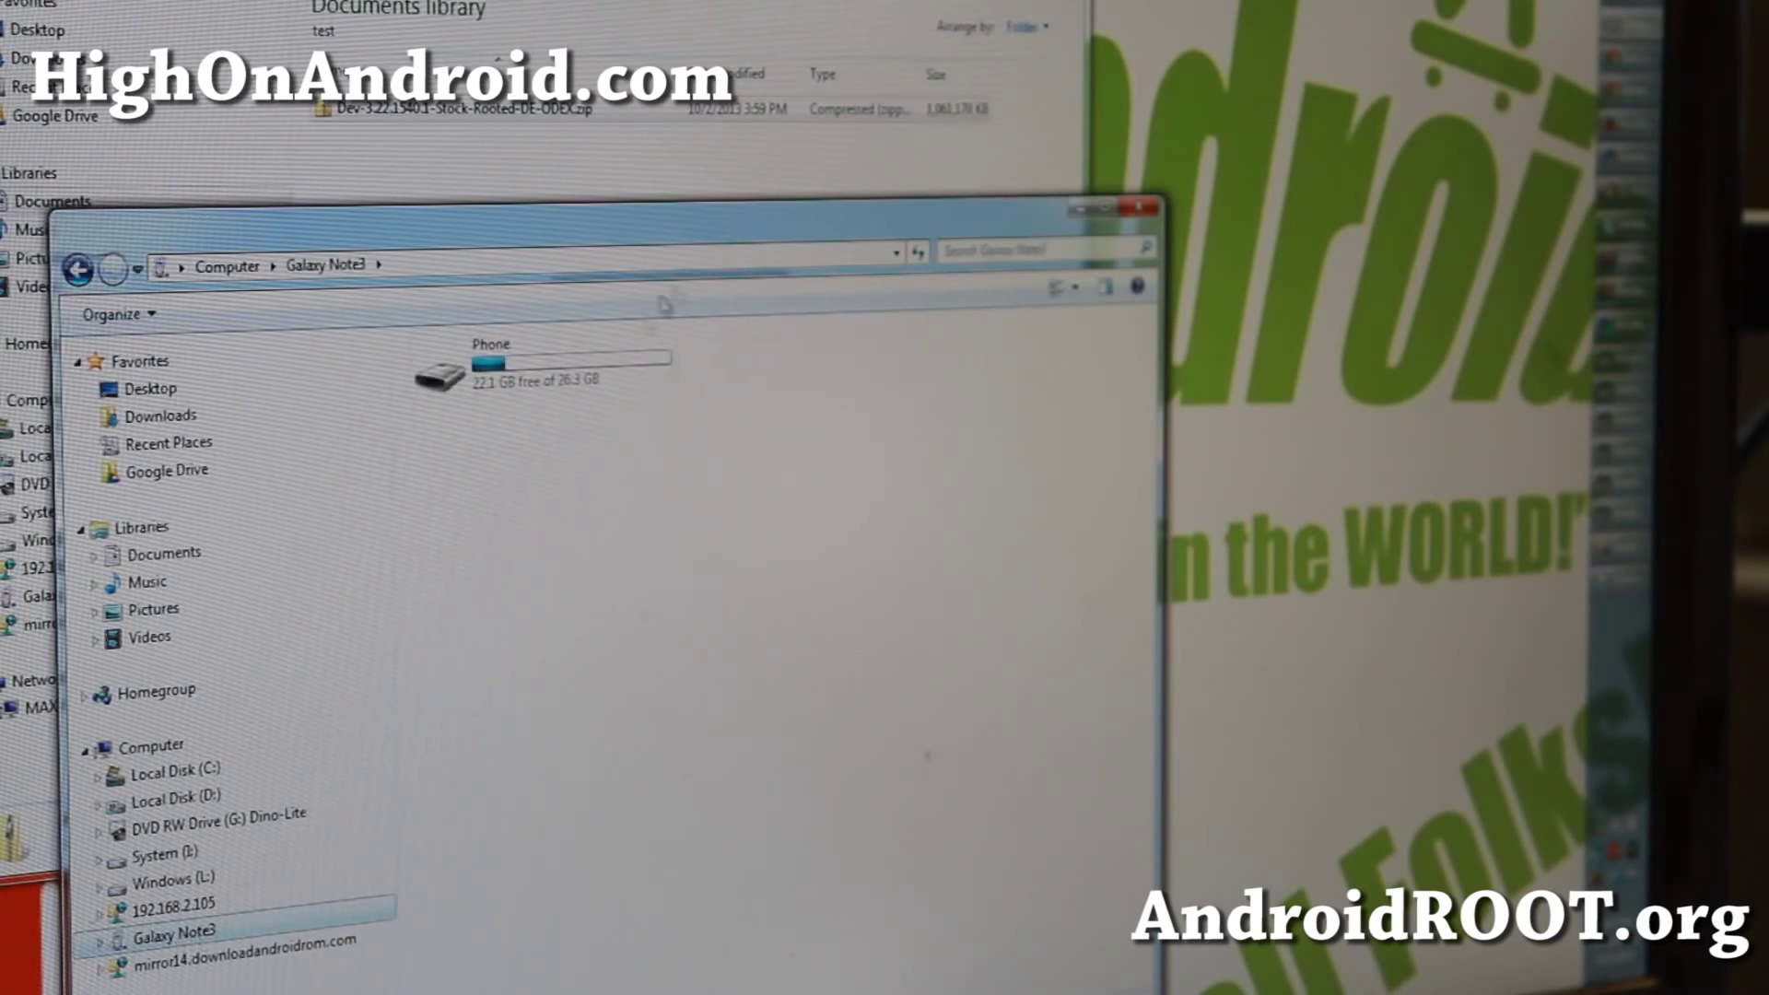
double_click(595, 363)
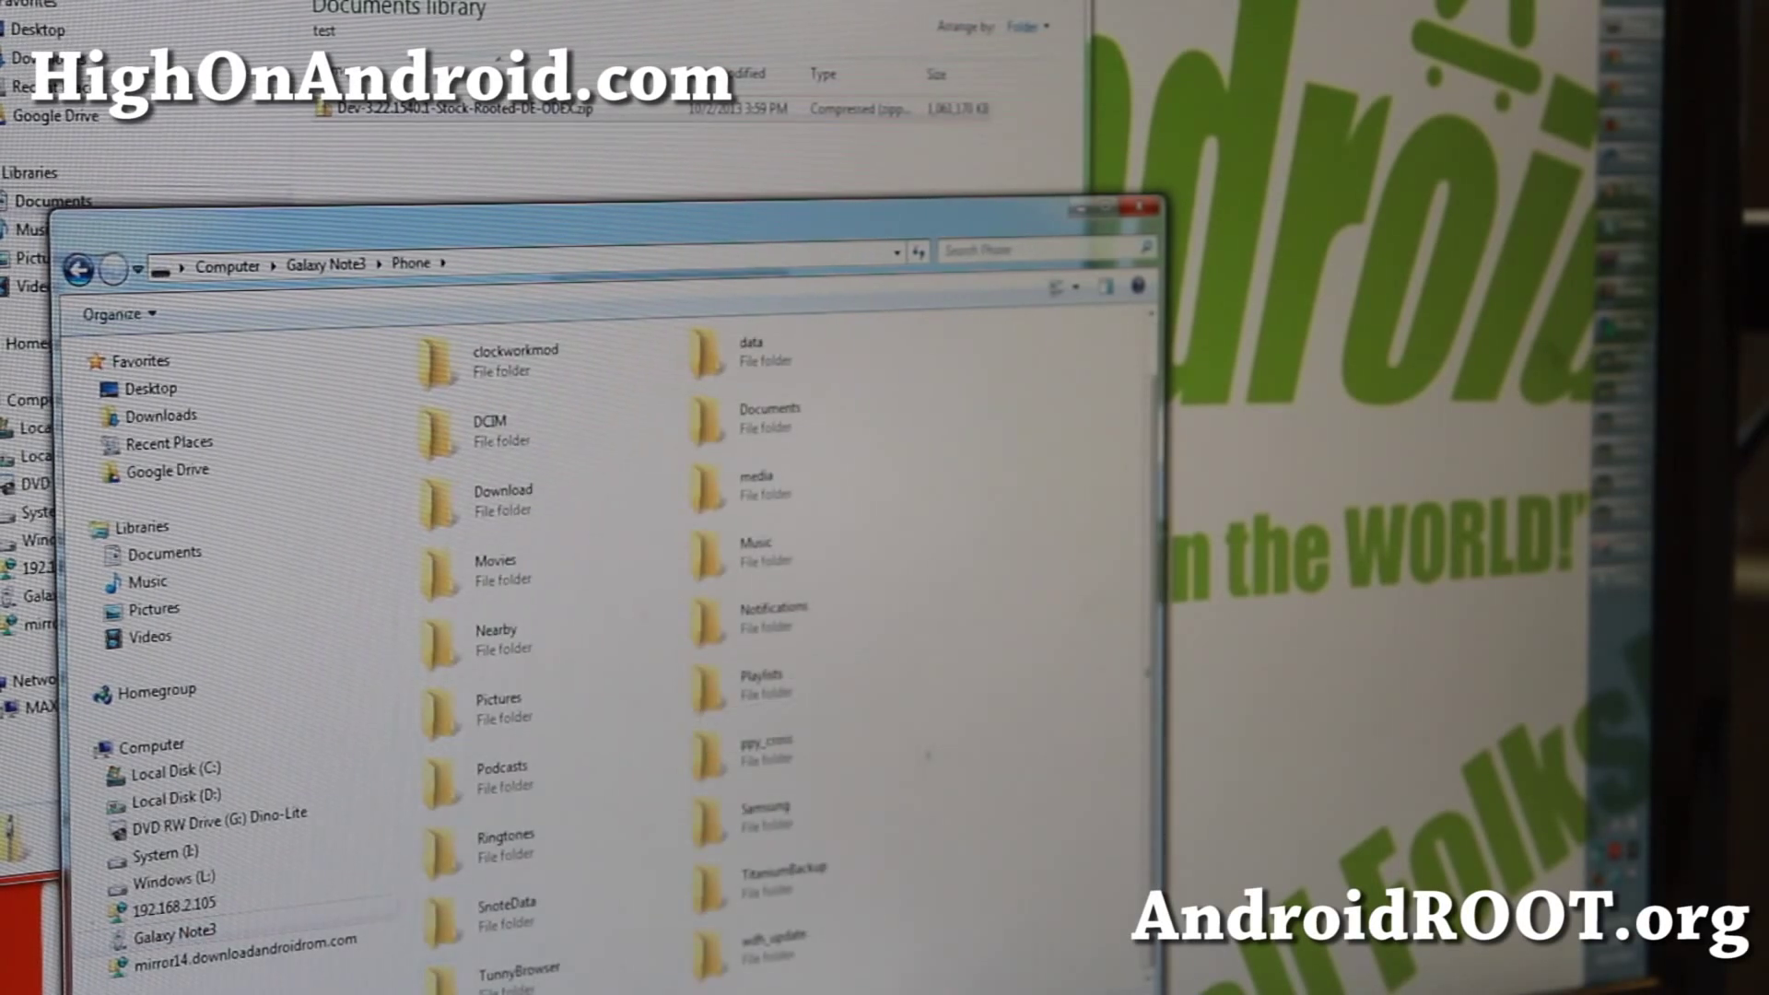
double_click(581, 559)
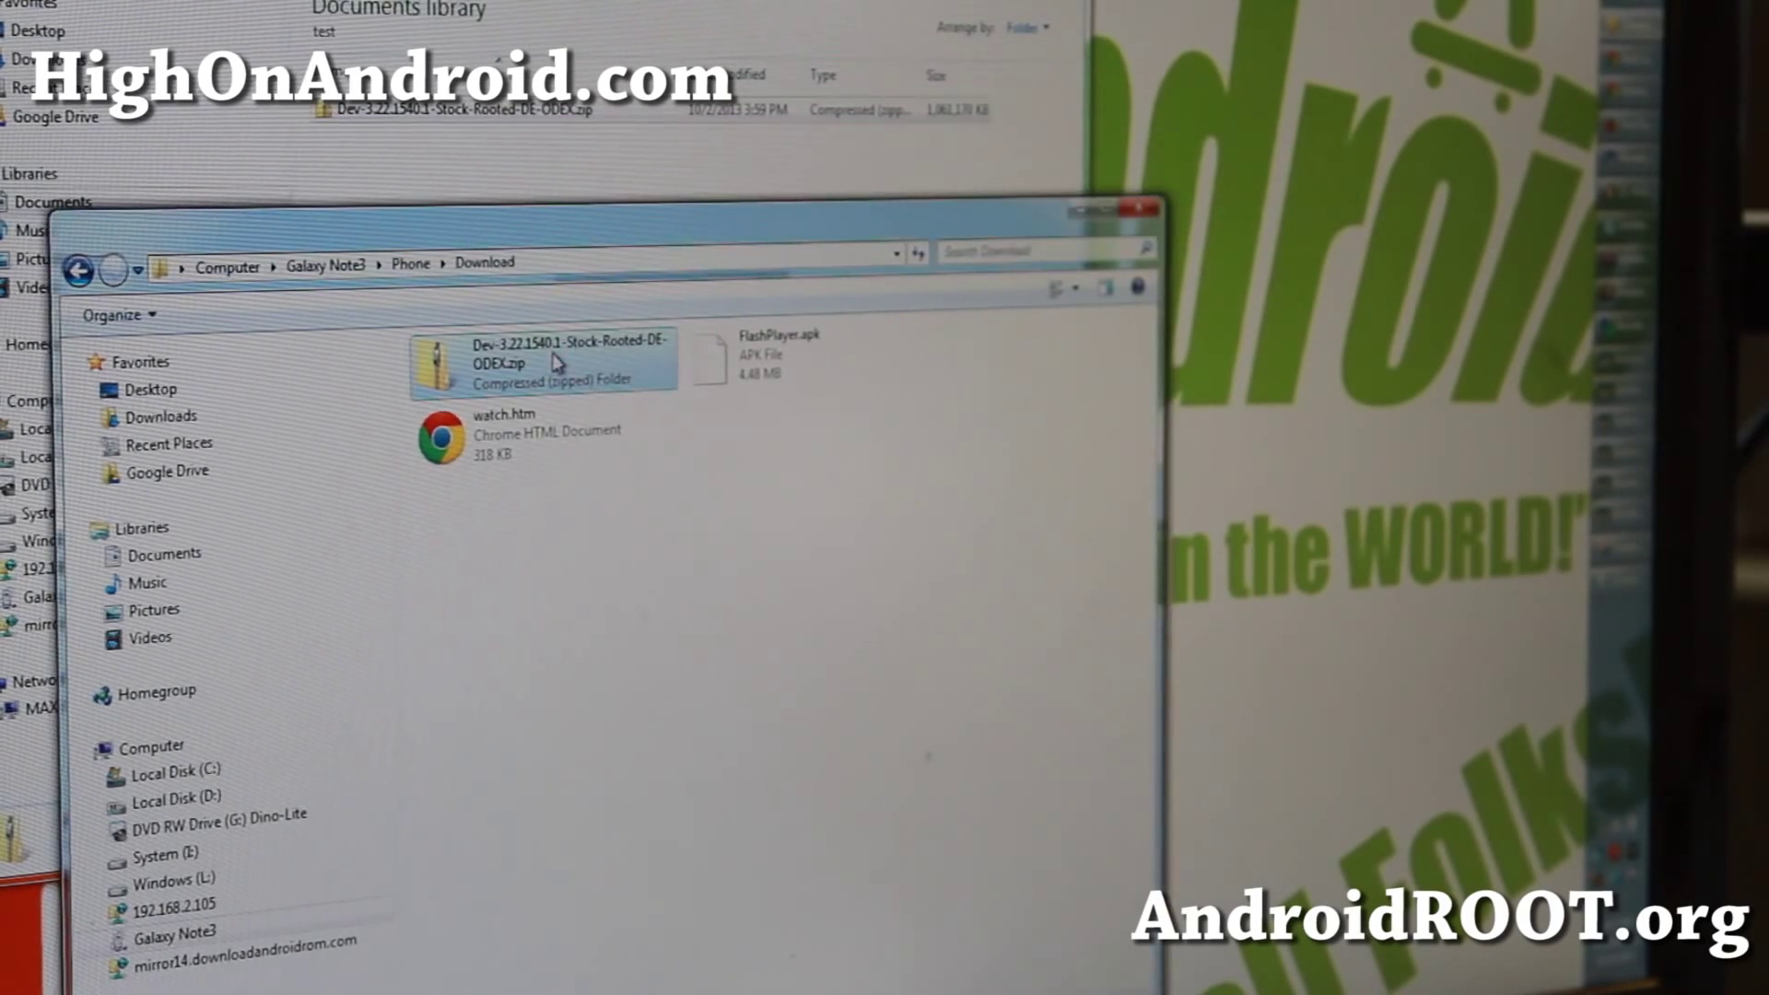
mouse_move(742, 110)
mouse_down()
mouse_move(660, 563)
mouse_move(637, 563)
mouse_up()
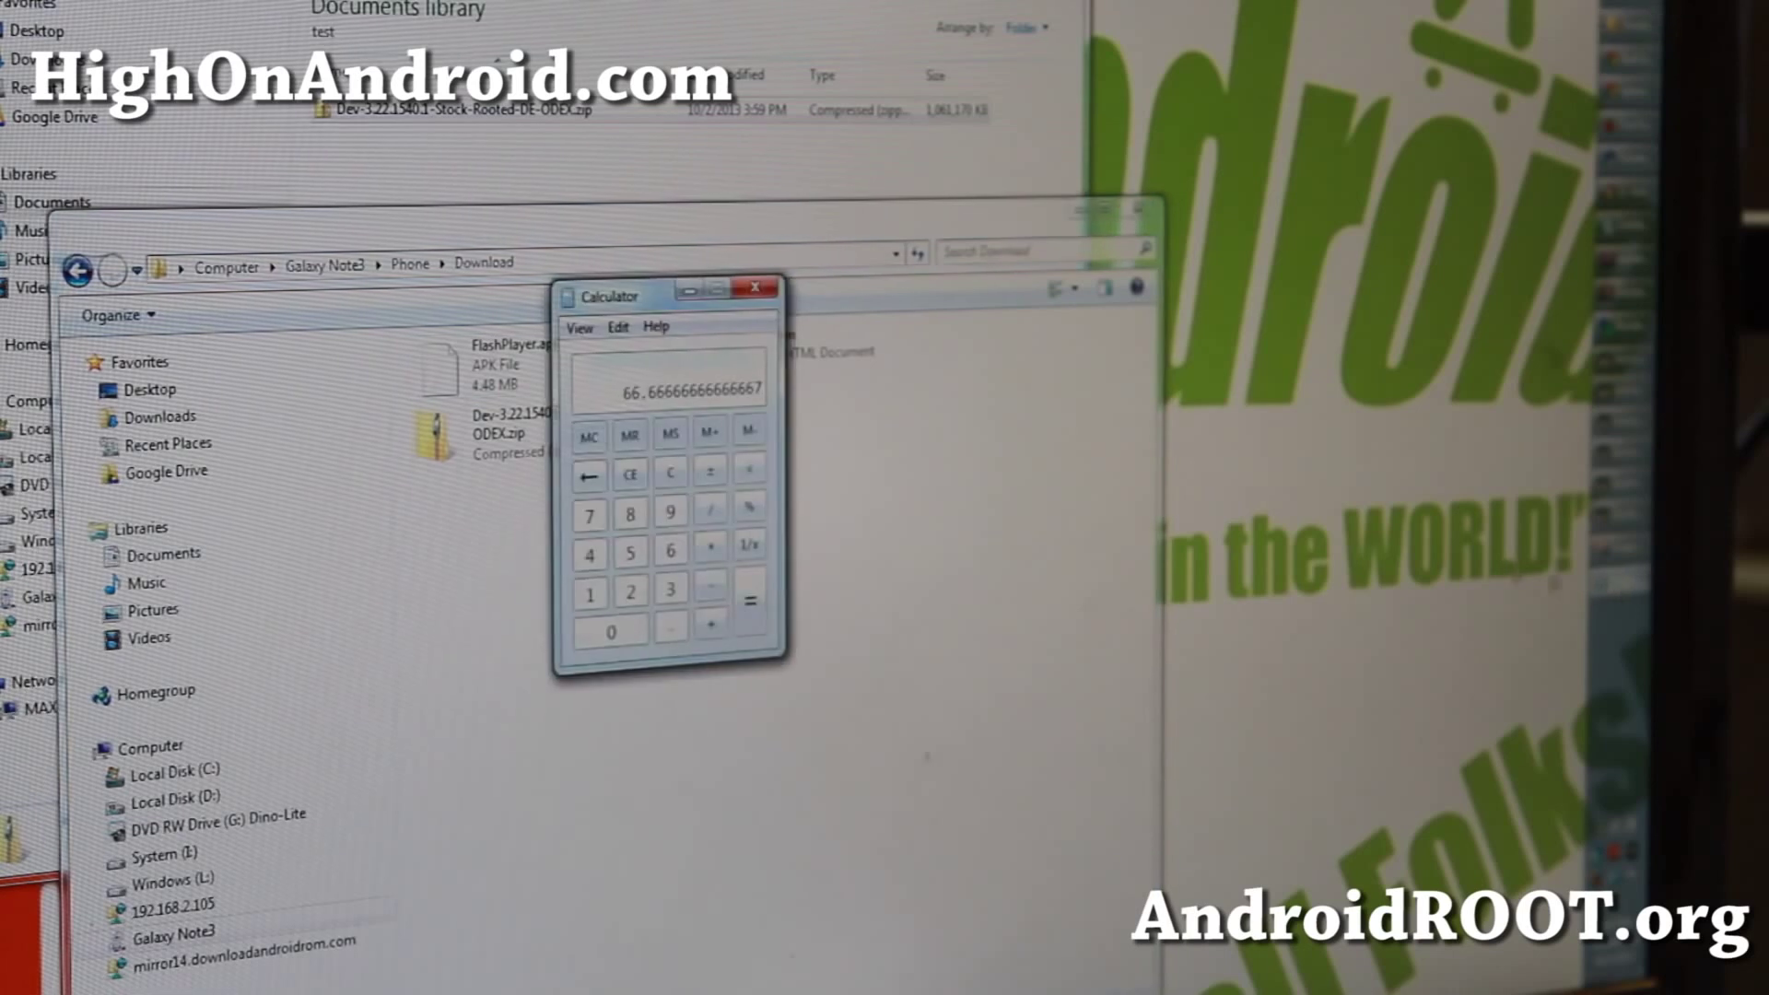
Clear the 66.6666666666667 result and the unfinished 1000/2 entry from Calculator.
key(Escape)
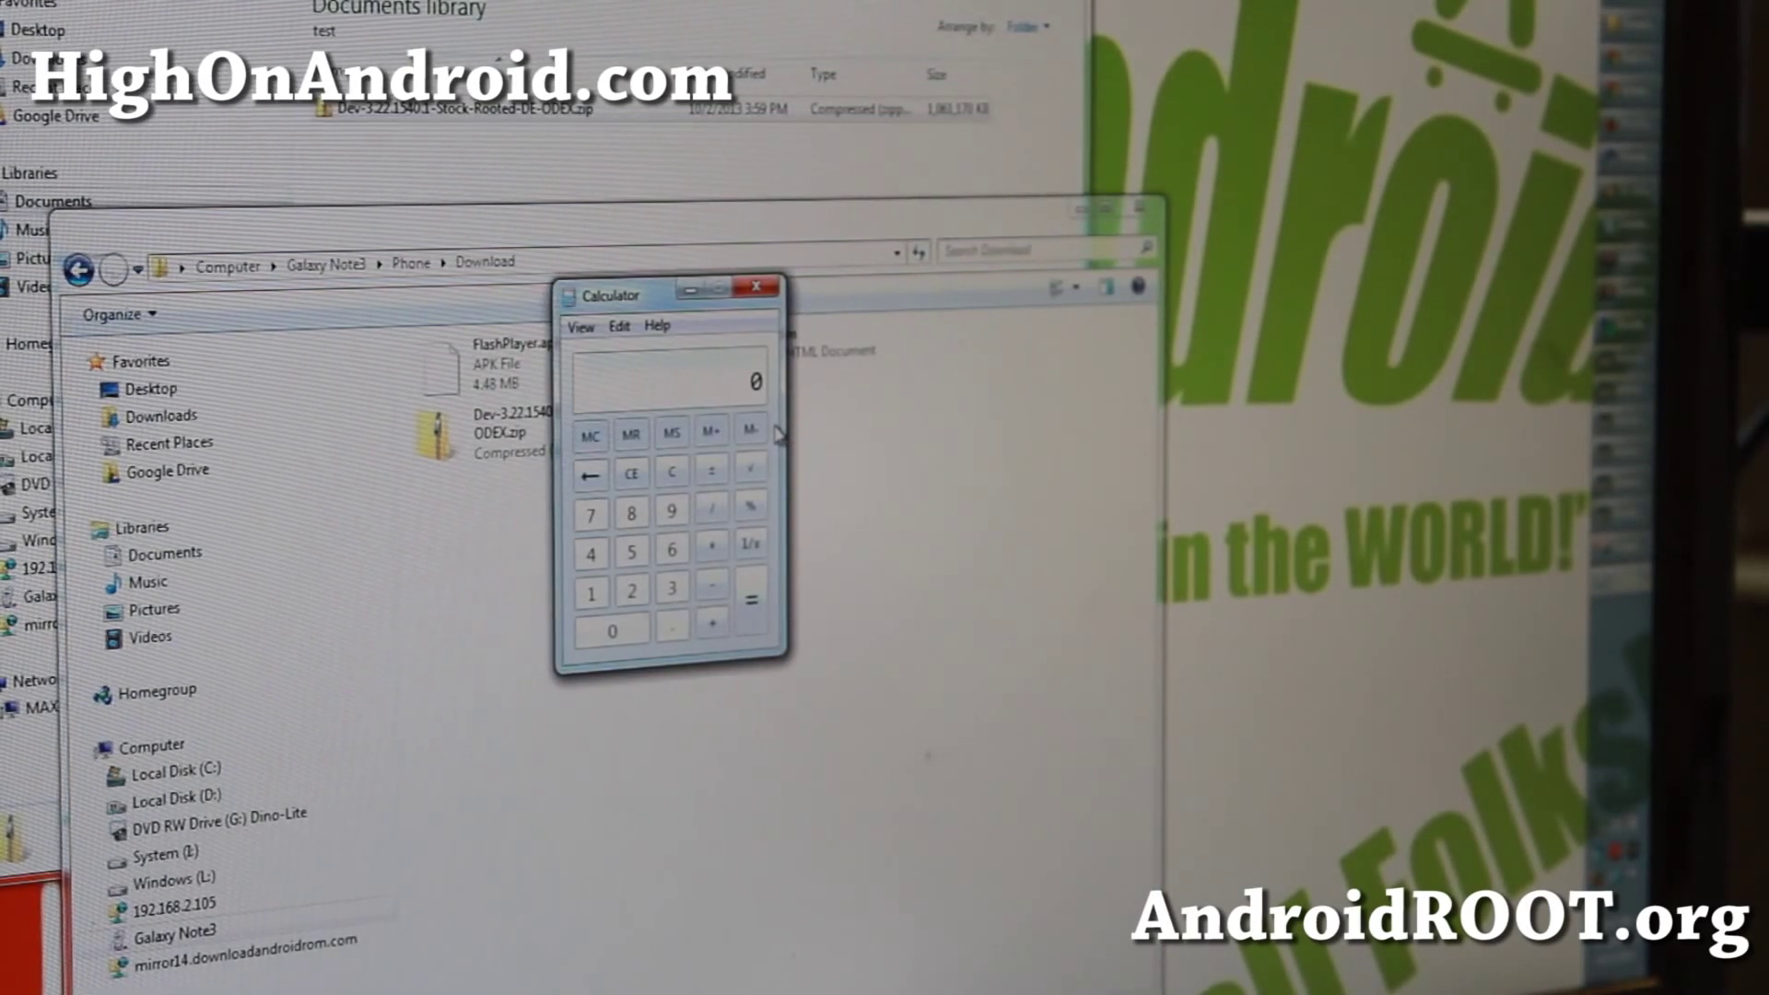
text(1000 / 2)
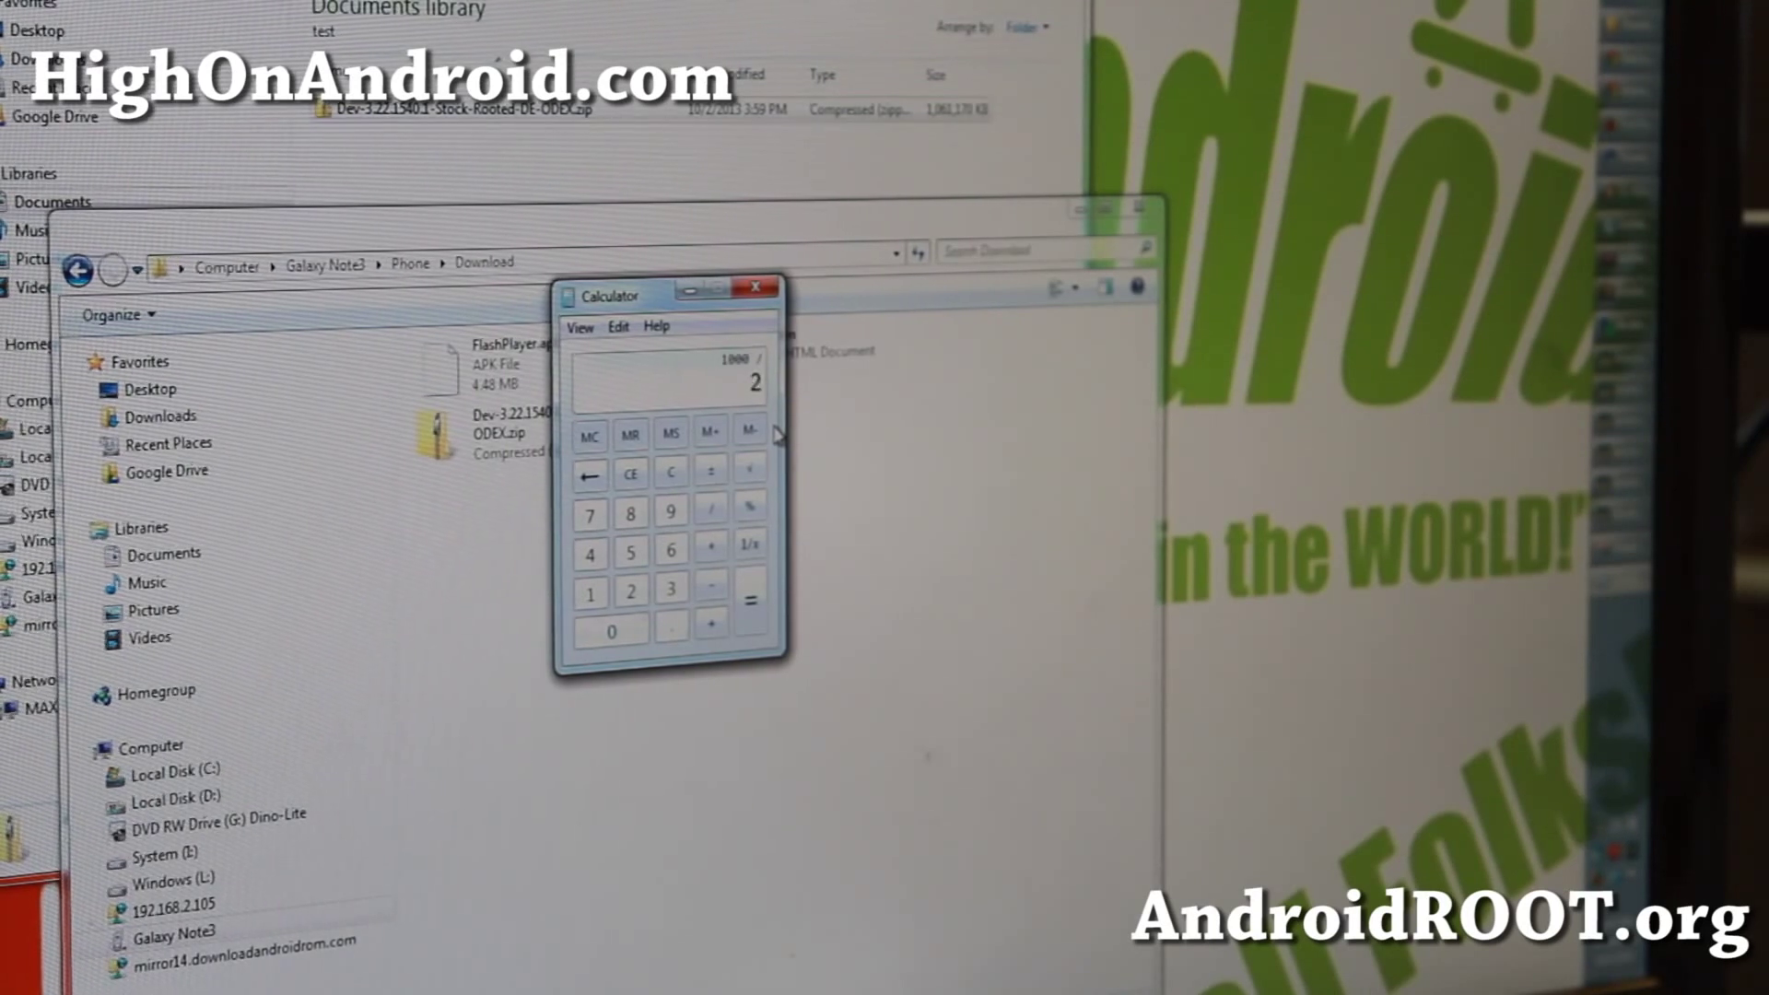
key(Return)
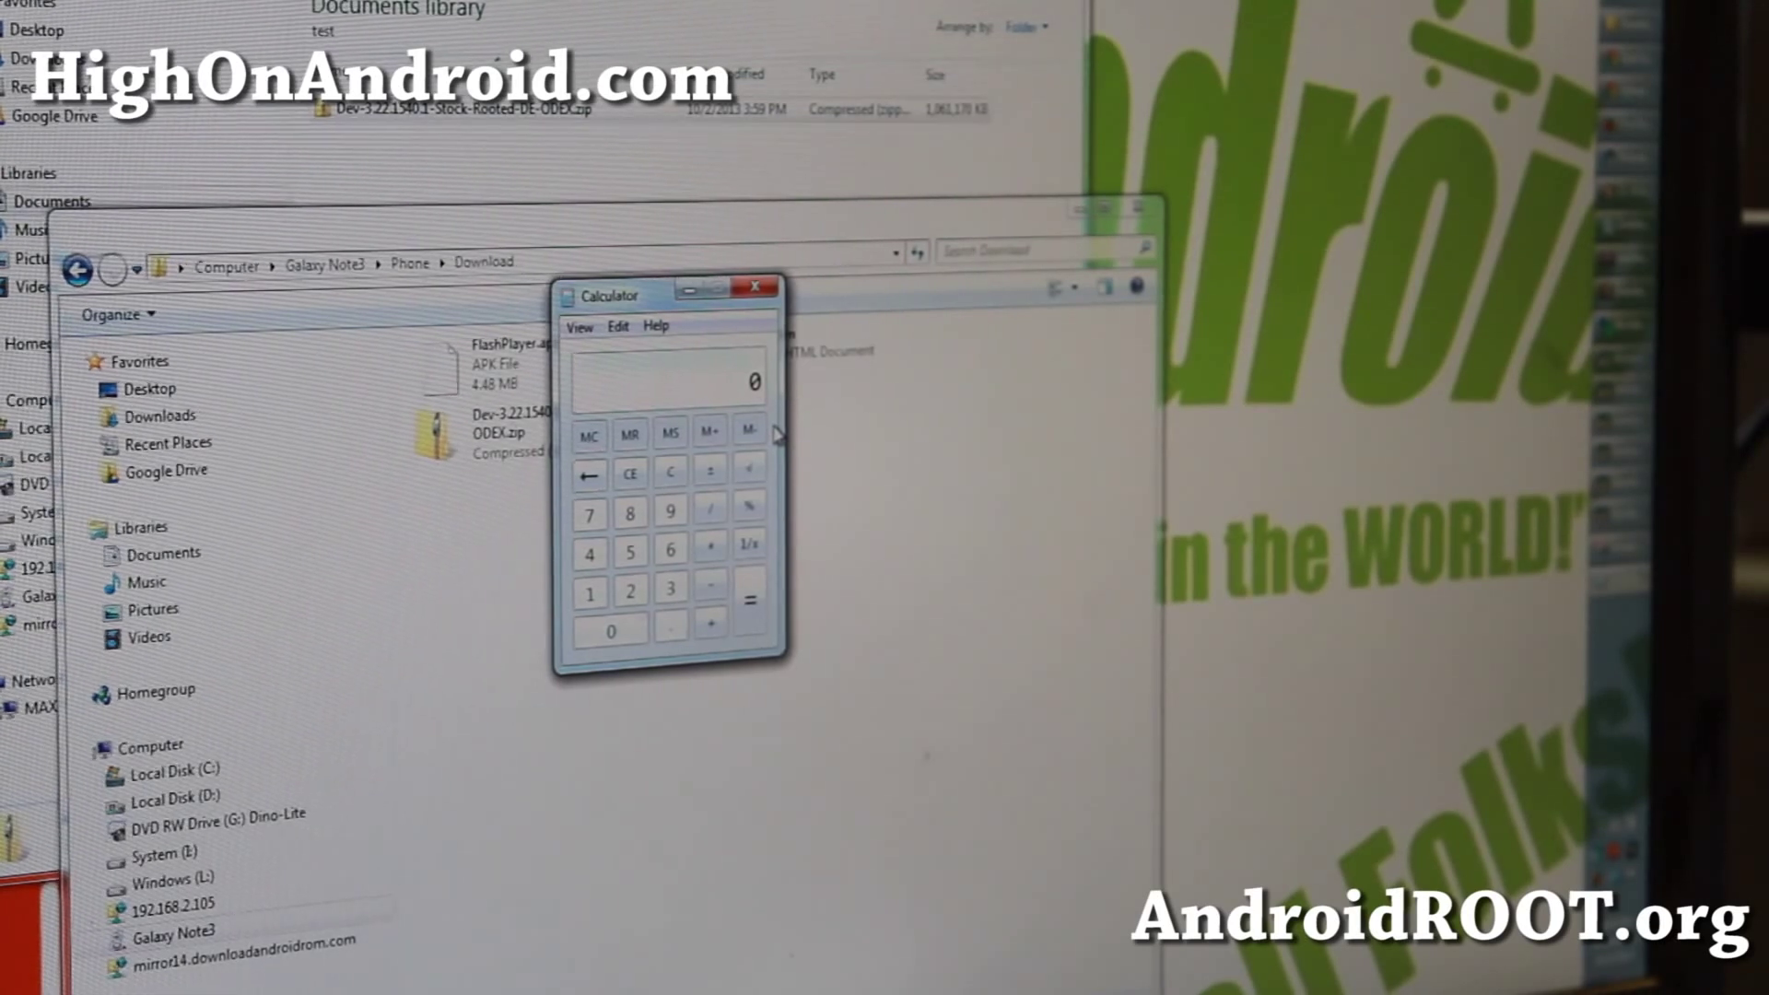
Open the Windows (L:) drive and pick an option from its context menu.
click(173, 879)
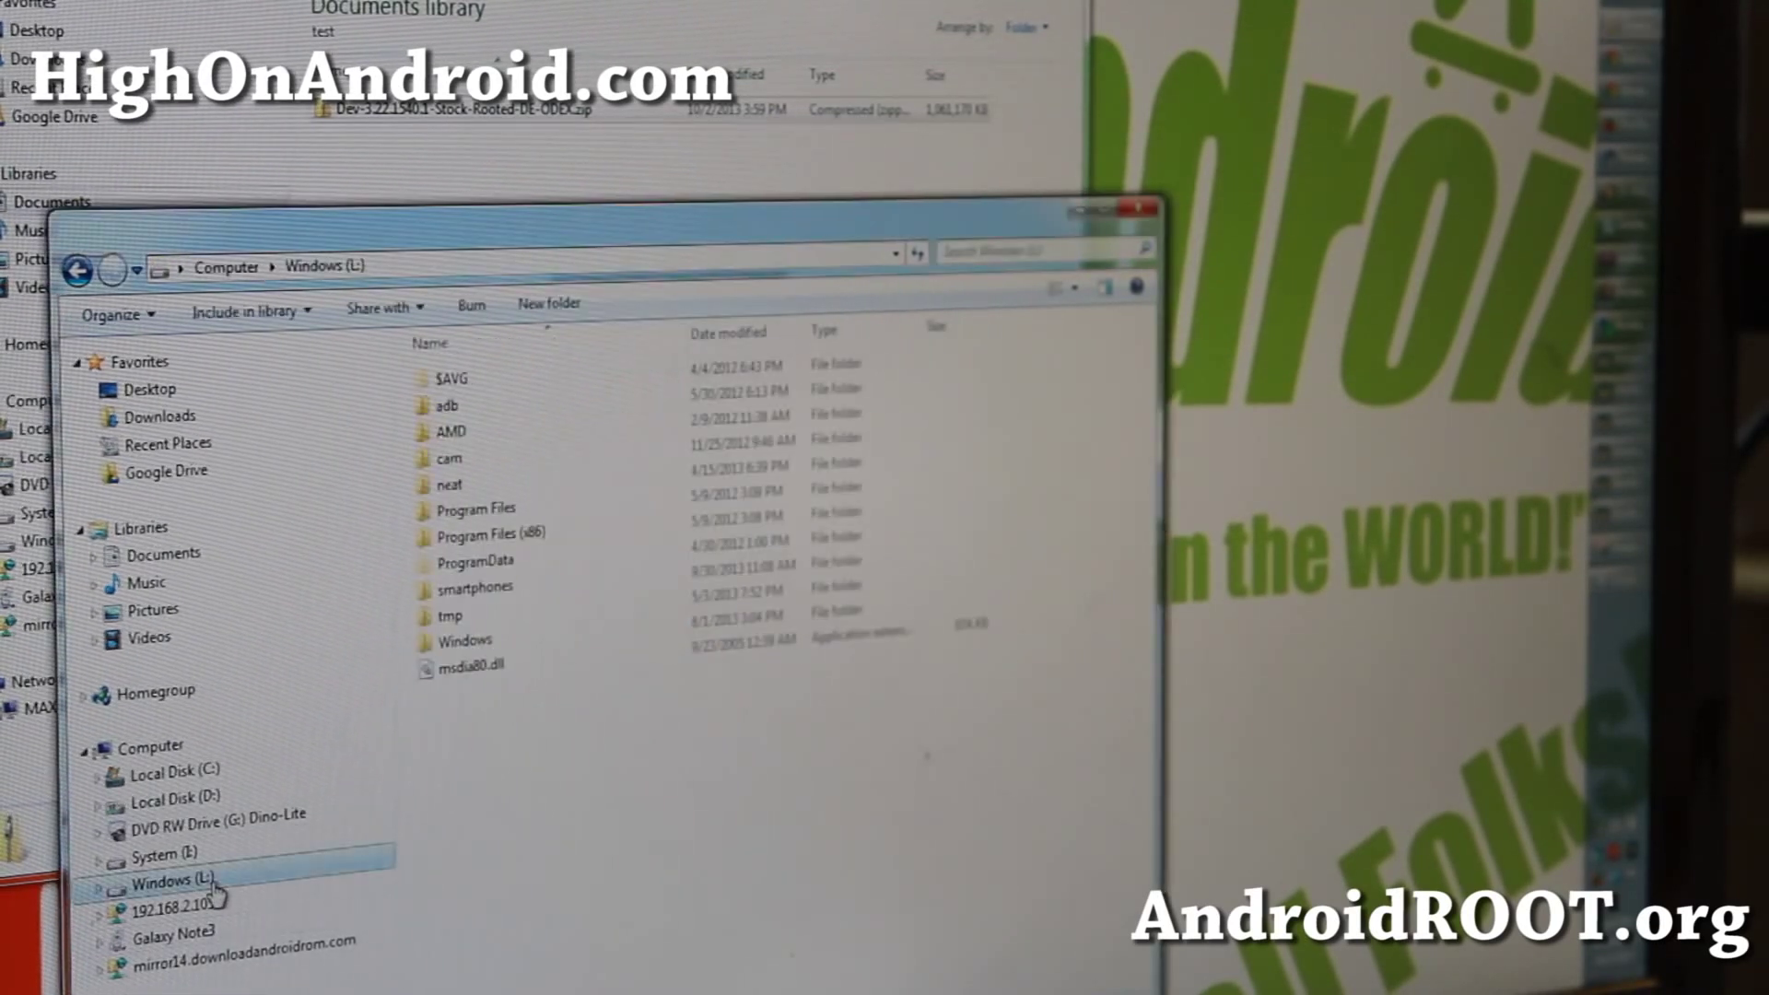
right_click(263, 882)
click(282, 857)
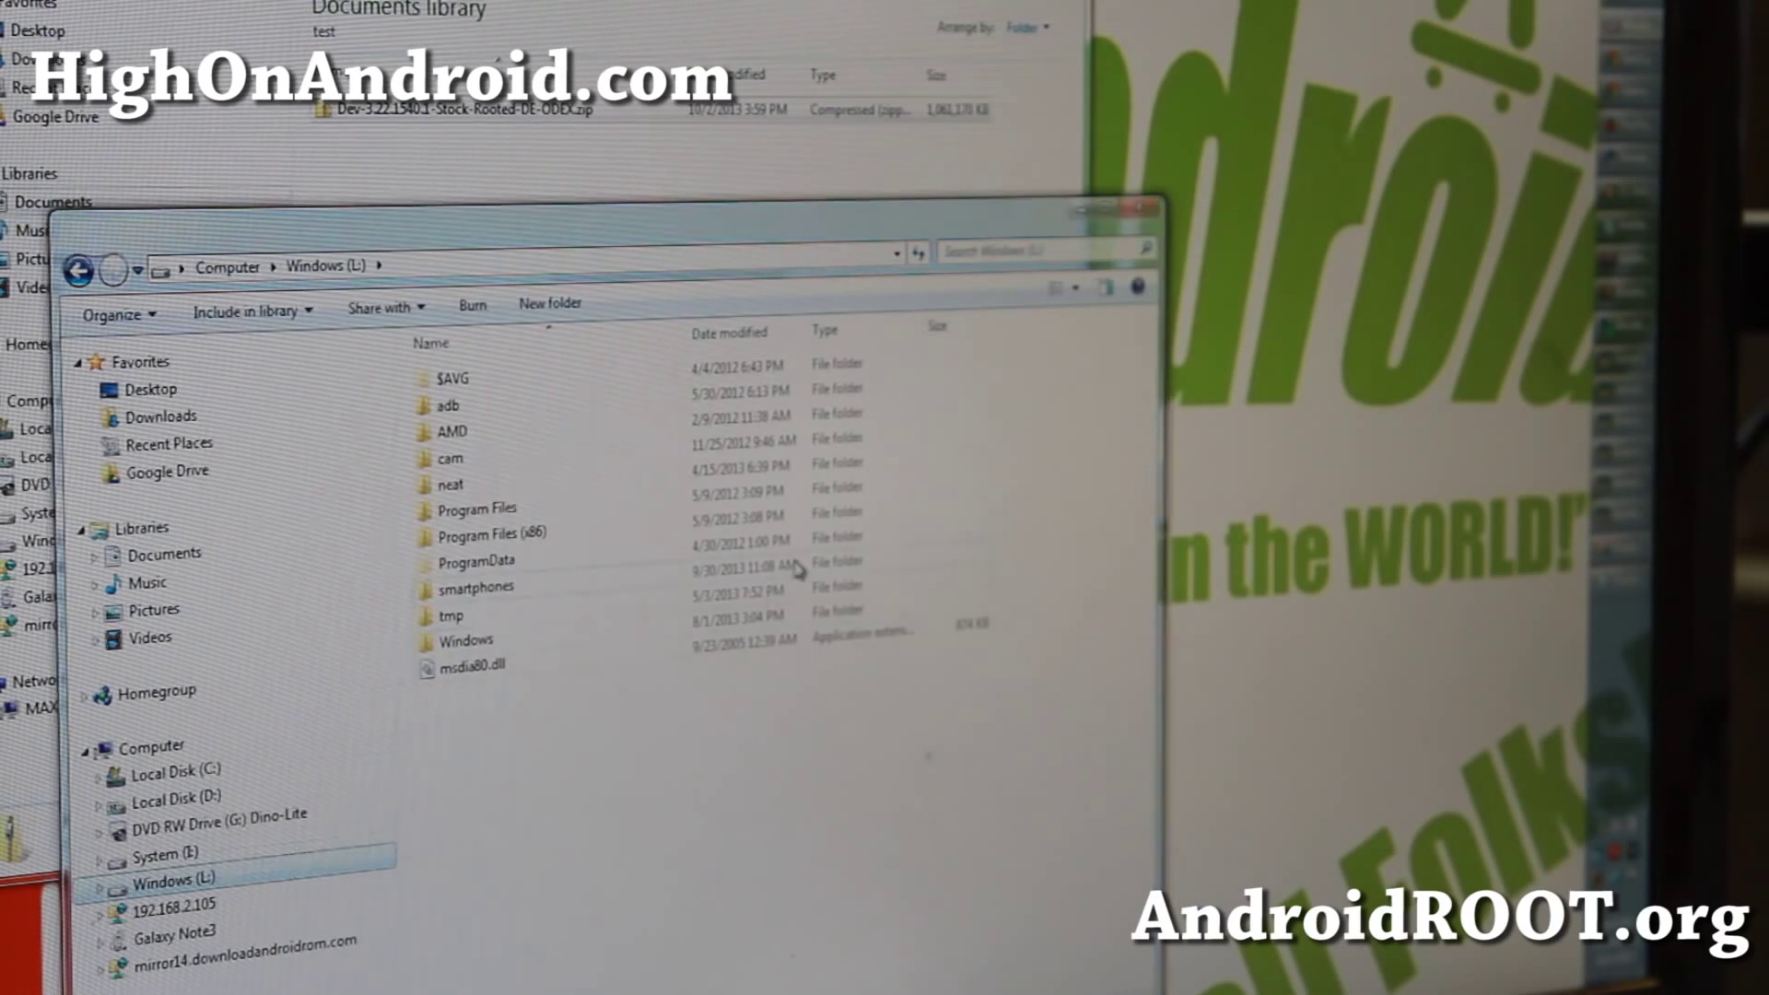